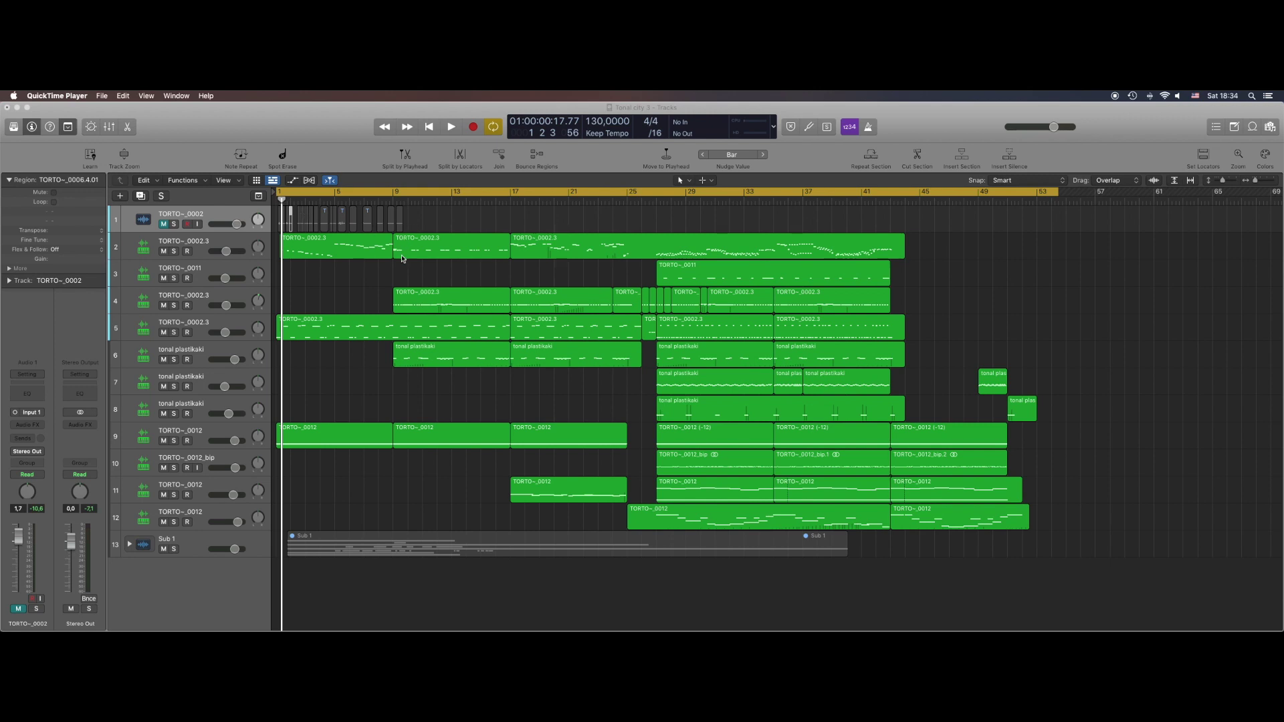
# Step: Unmute and solo the sliced audio track TORTO~_0002 at the head of the arrangement and play it back
pyautogui.press('super+Right')
pyautogui.press('super+Right')
pyautogui.press('super+Down')
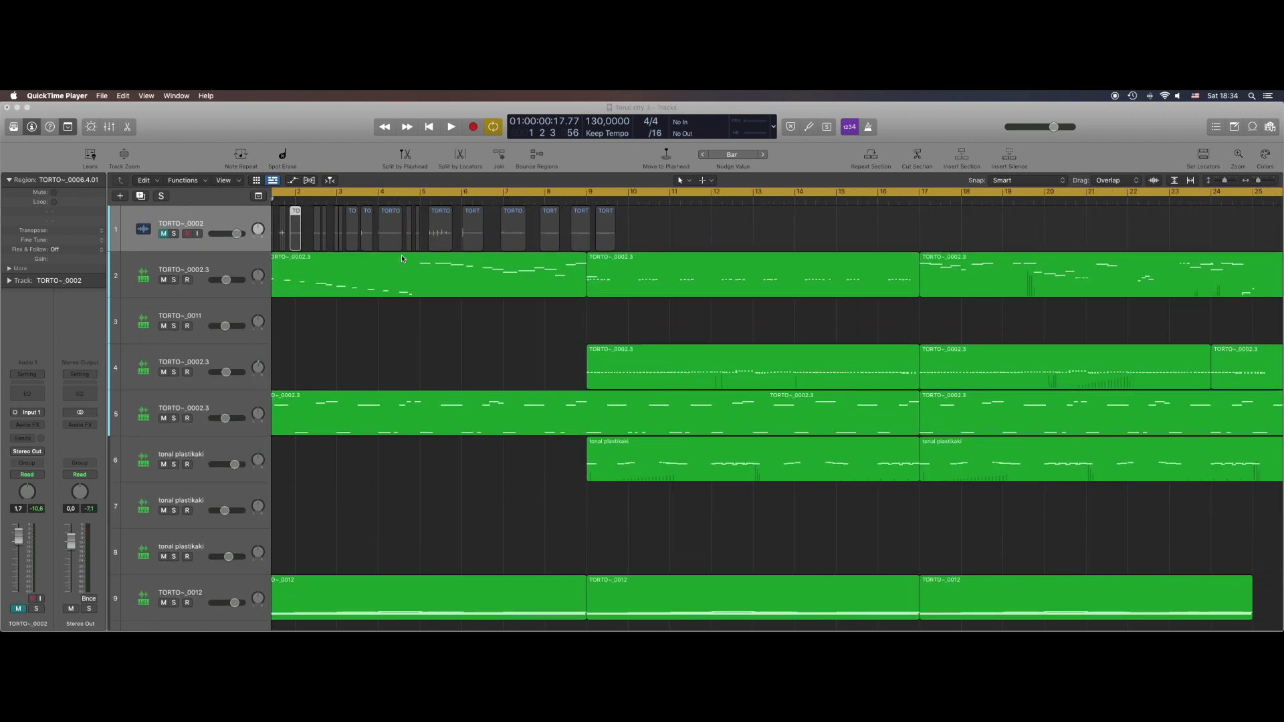
pyautogui.moveTo(678, 227); pyautogui.dragTo(279, 229)
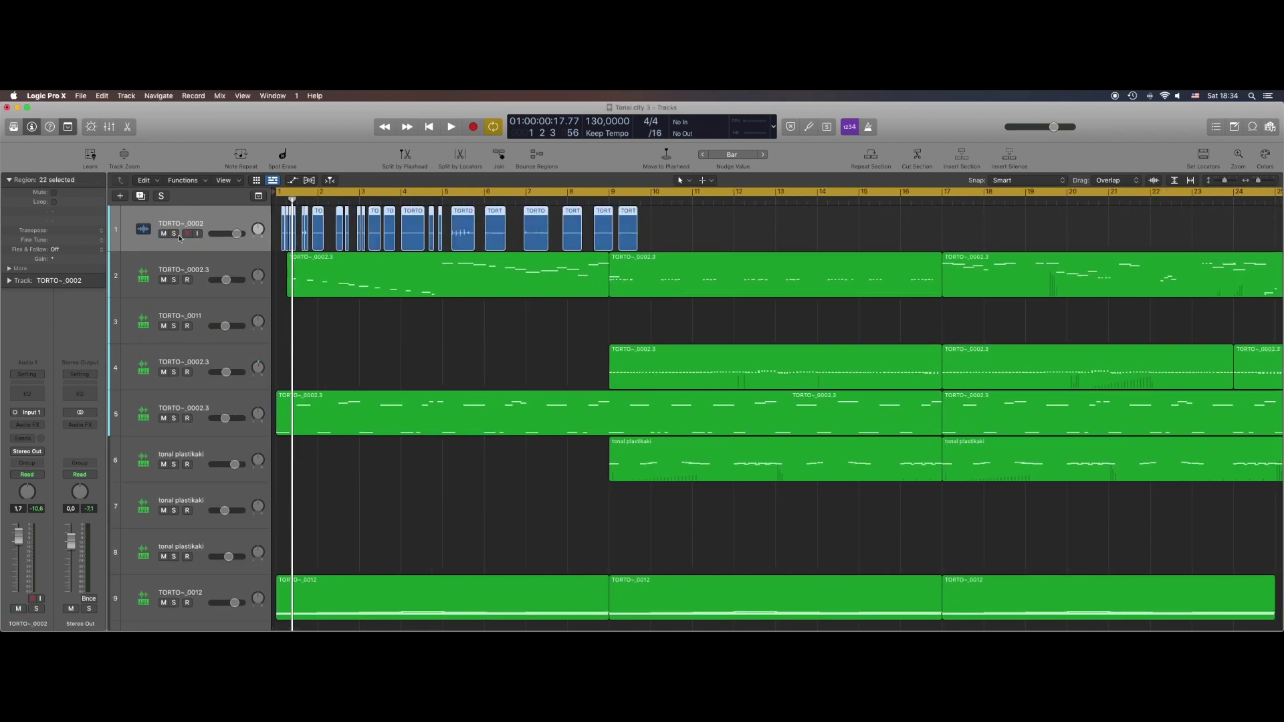
pyautogui.press('super+Right')
pyautogui.press('super+Right')
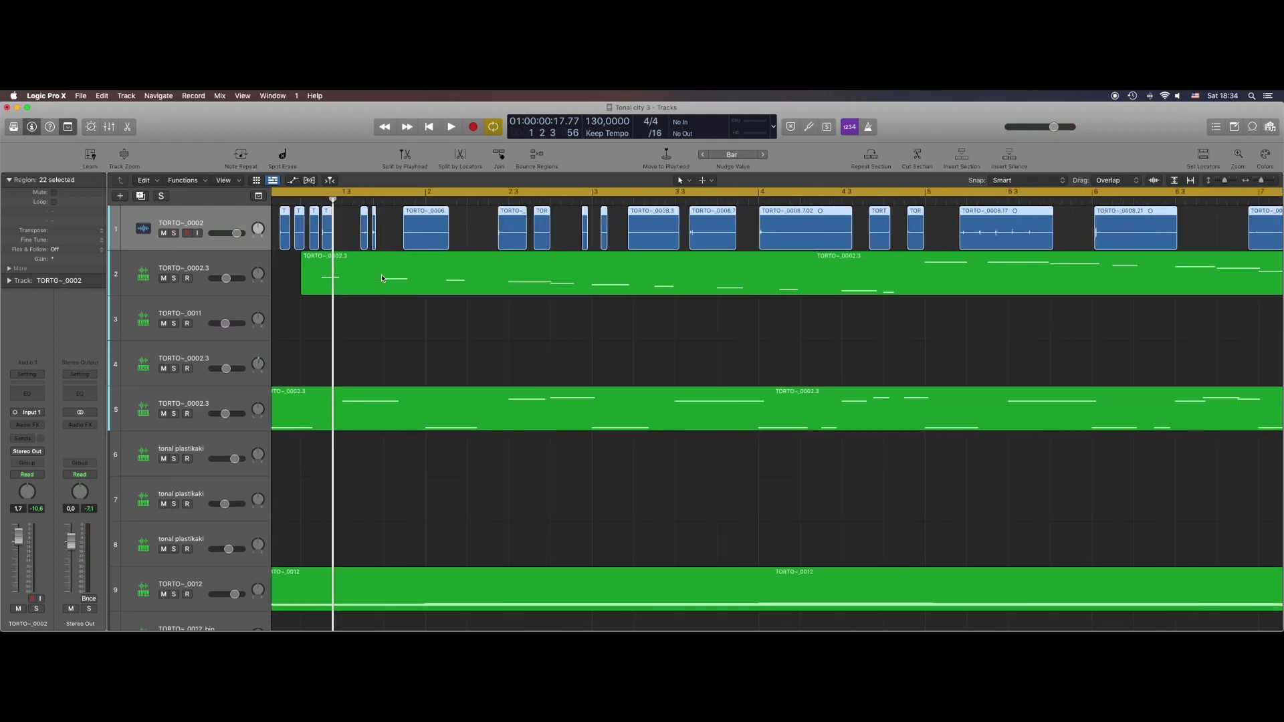
pyautogui.press('super+Down')
pyautogui.hotkey('ctrl', 's')
pyautogui.press('space')
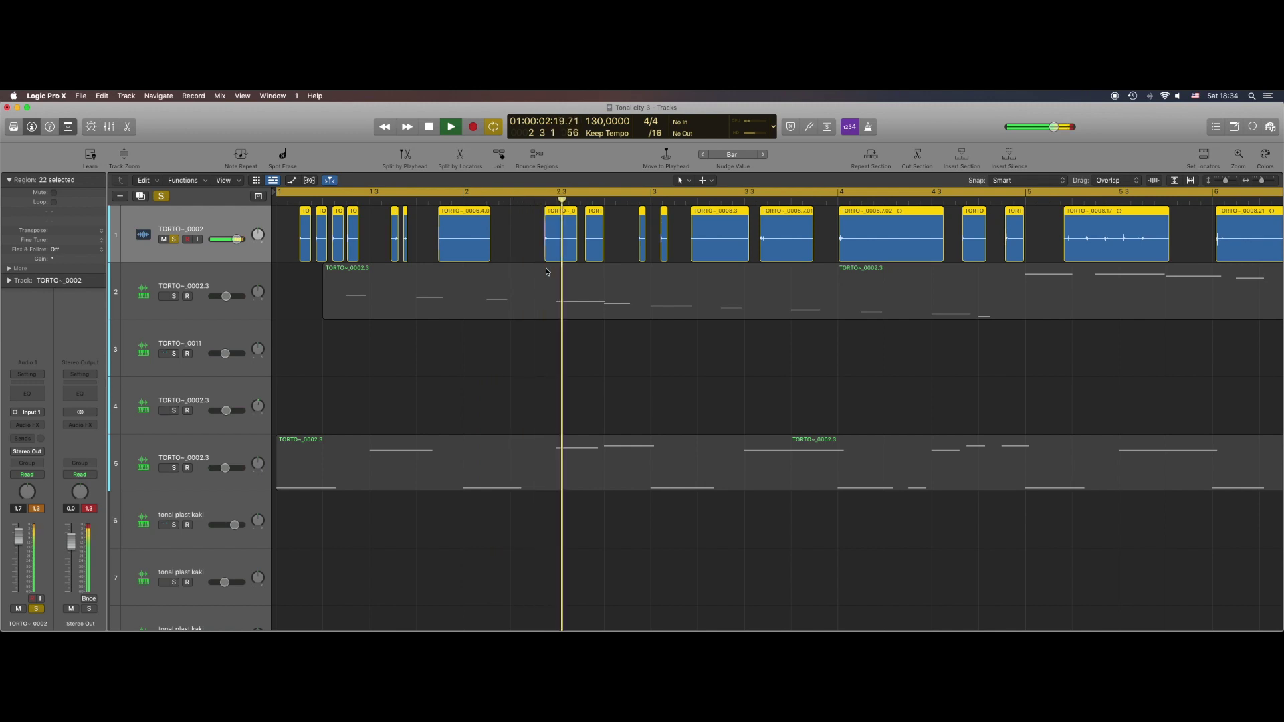
# Step: Stop playback, turn off solo on the sliced audio track and mute it
pyautogui.press('super+Left')
pyautogui.press('super+Left')
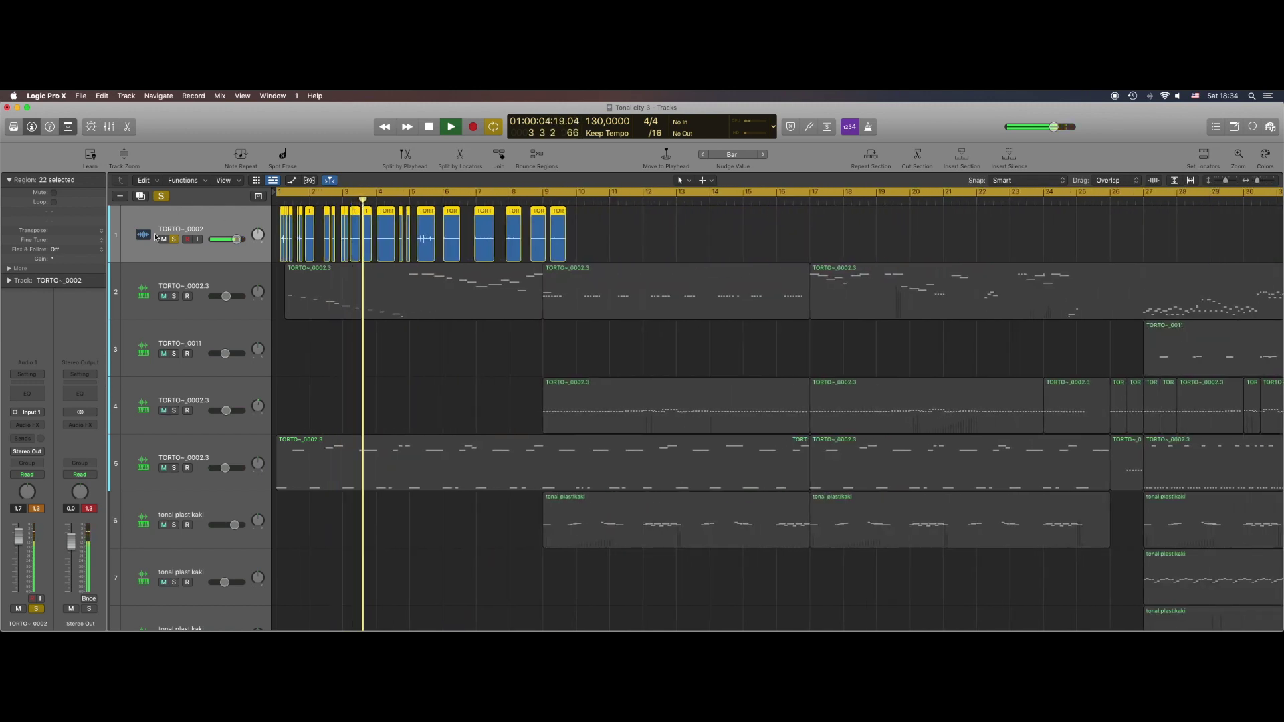
pyautogui.press('space')
pyautogui.click(174, 239)
pyautogui.click(163, 239)
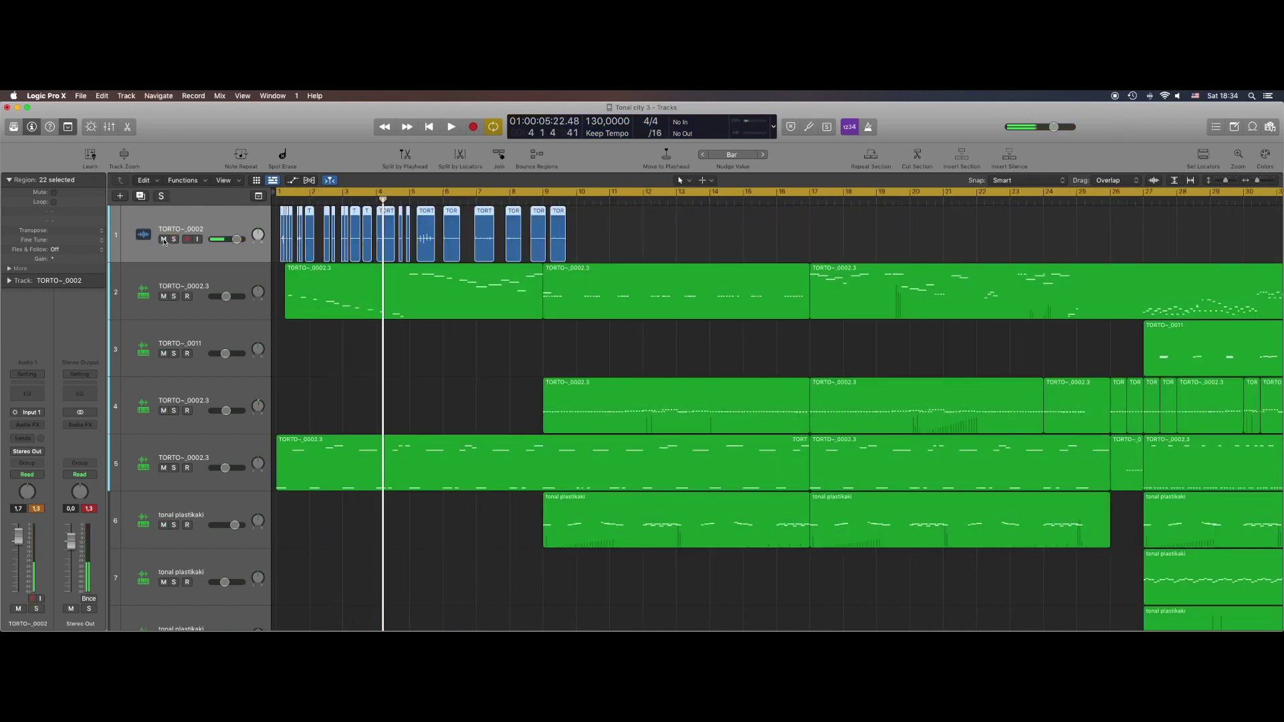
# Step: Select track 2, examine how its slices are mapped across the keyboard in the Sampler, and close the plug-in window
pyautogui.click(191, 282)
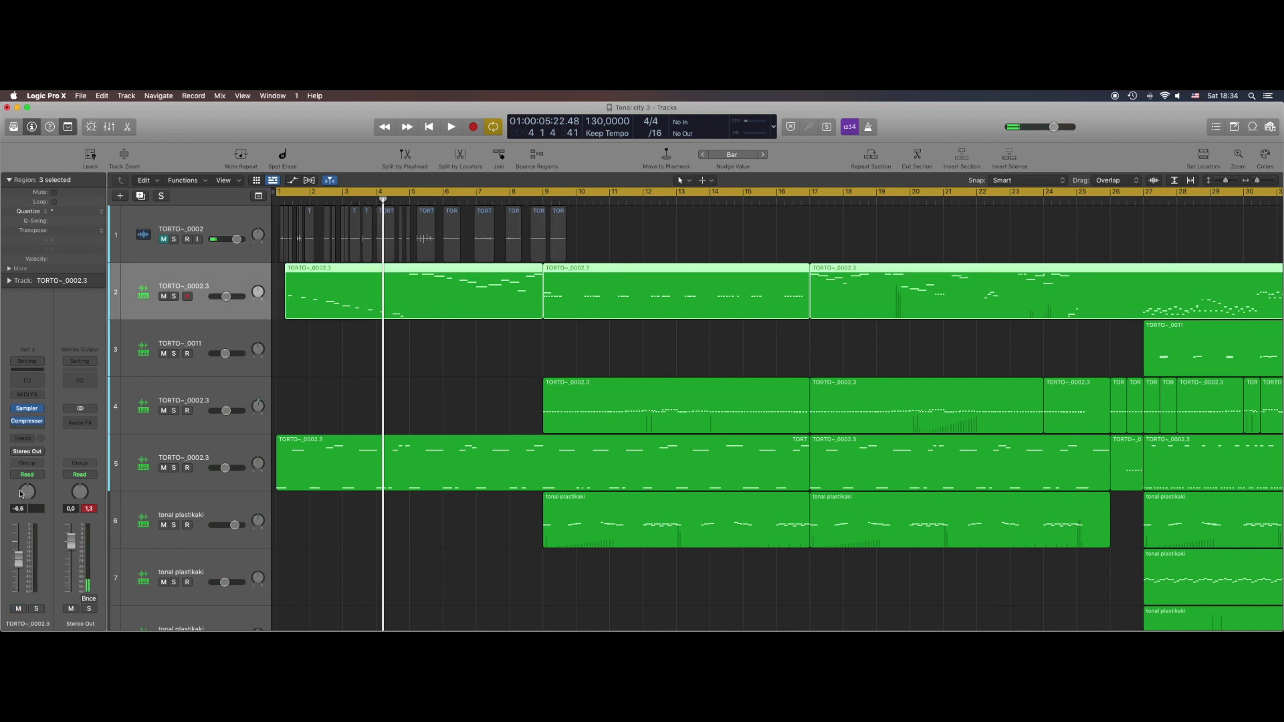
pyautogui.click(29, 409)
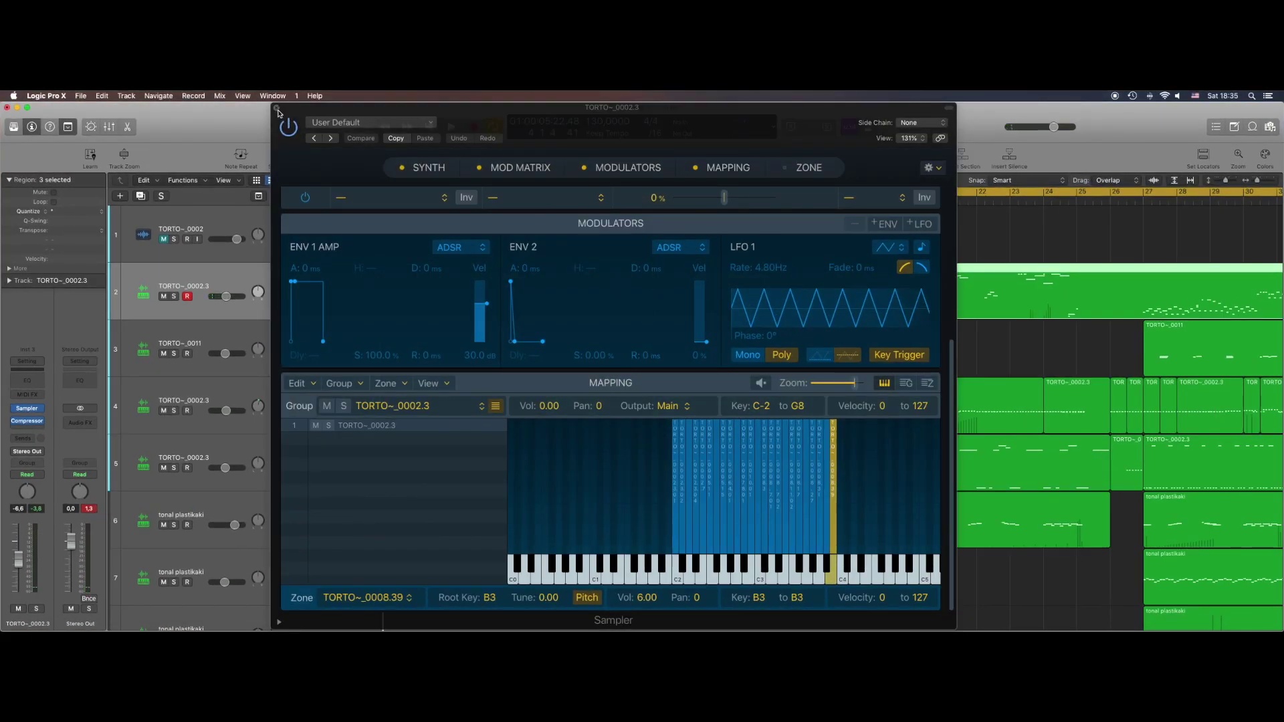
pyautogui.click(276, 107)
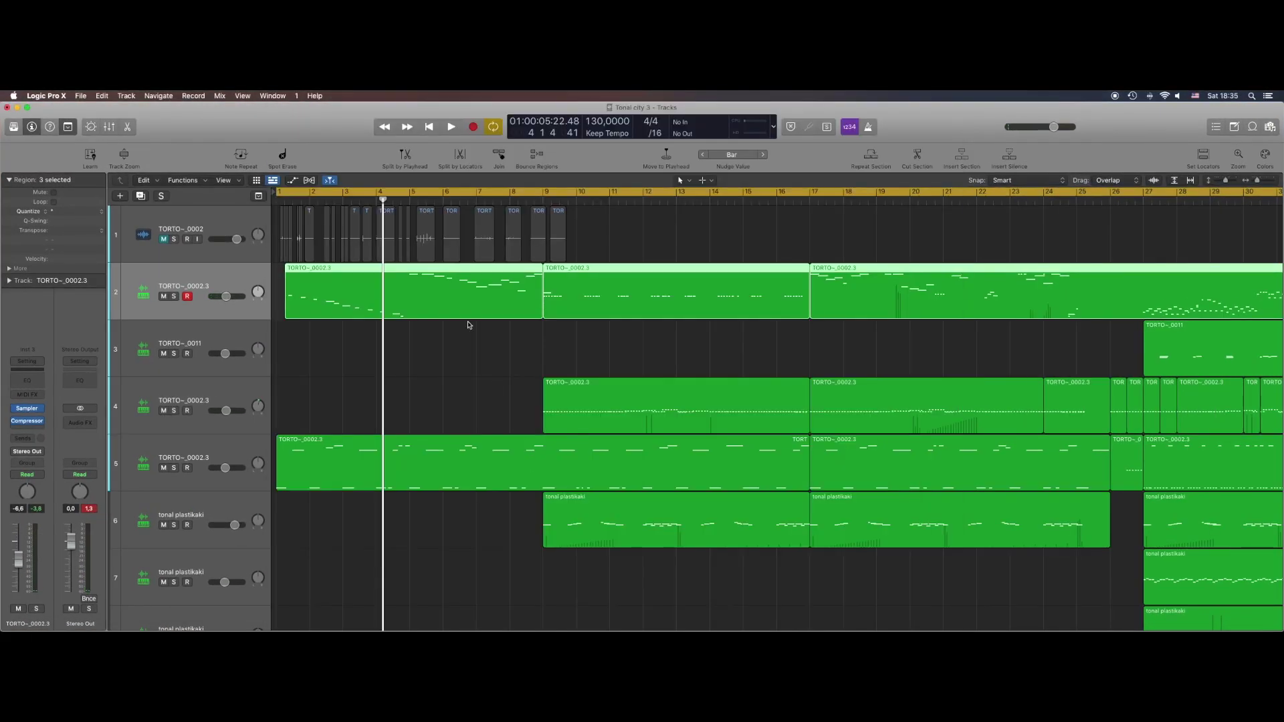
pyautogui.press('z')
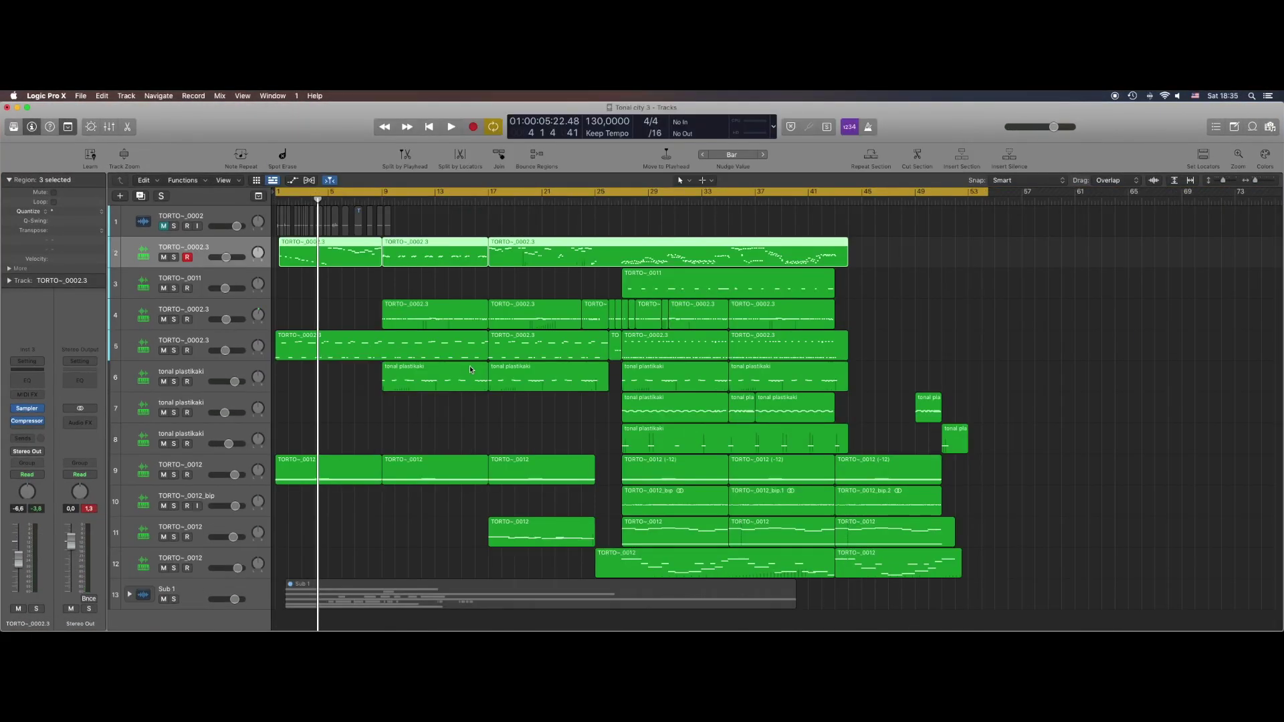
# Step: Reactivate the ChromaVerb and Channel EQ on track 9, TORTO~_0012, and solo that track
pyautogui.click(203, 468)
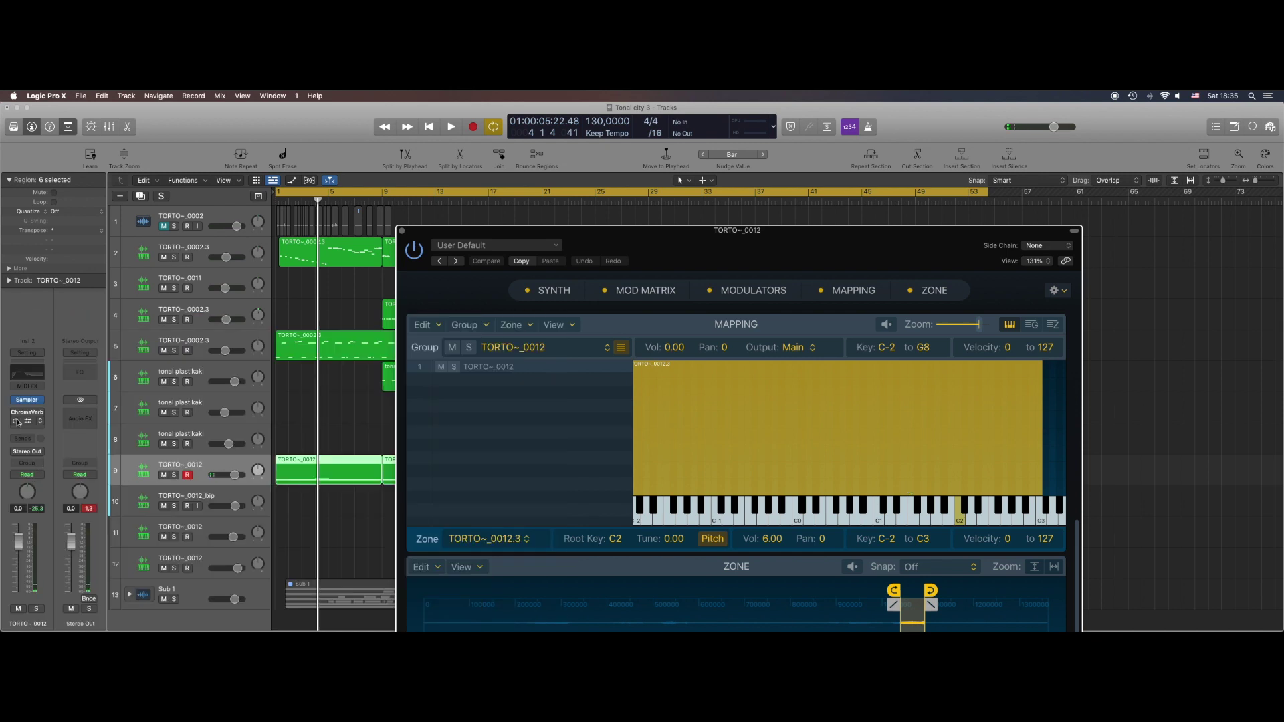
pyautogui.click(16, 423)
pyautogui.click(175, 475)
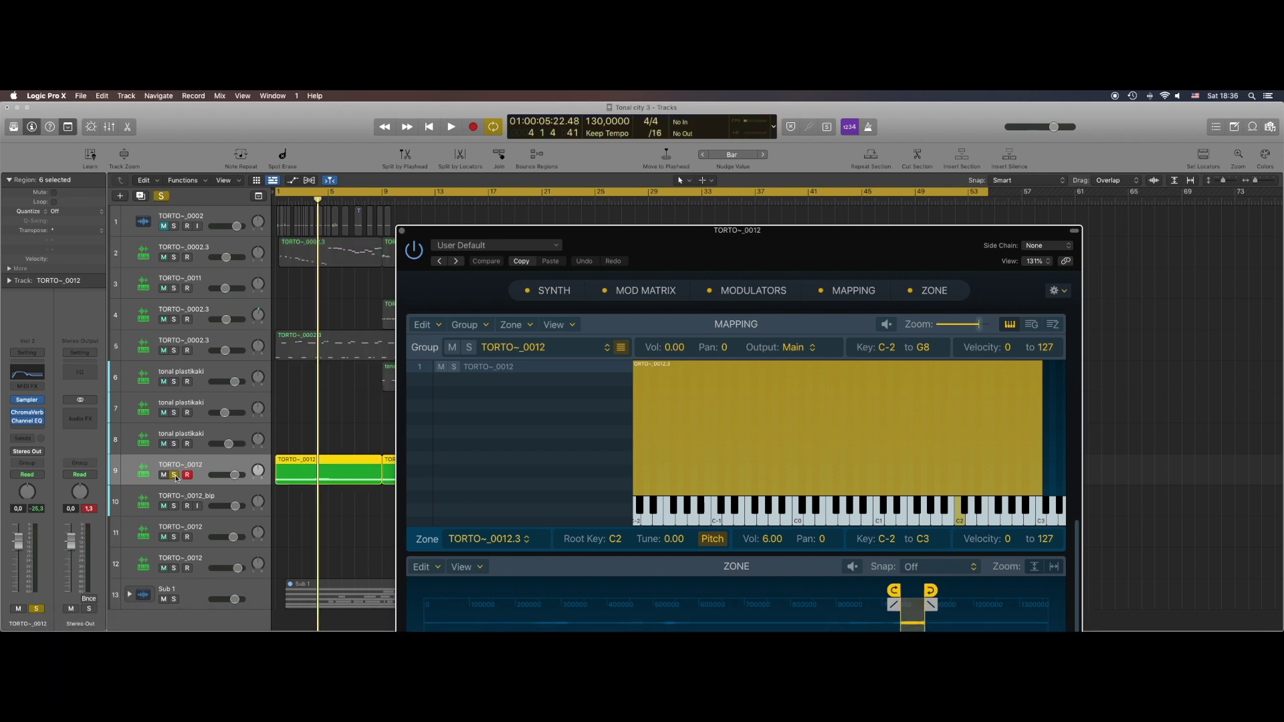
# Step: Play the soloed track 9 while examining the looped sample zone in its Sampler, and close the Sampler window
pyautogui.press('space')
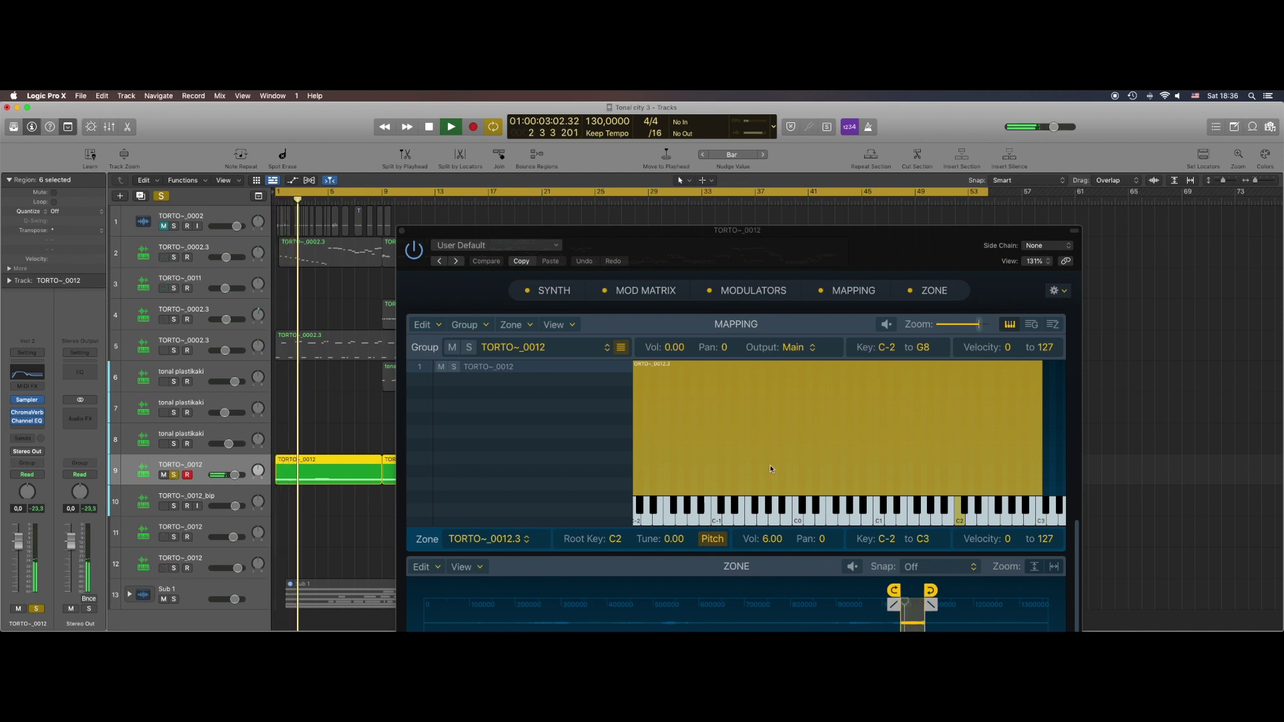
pyautogui.scroll(-1, 748, 455)
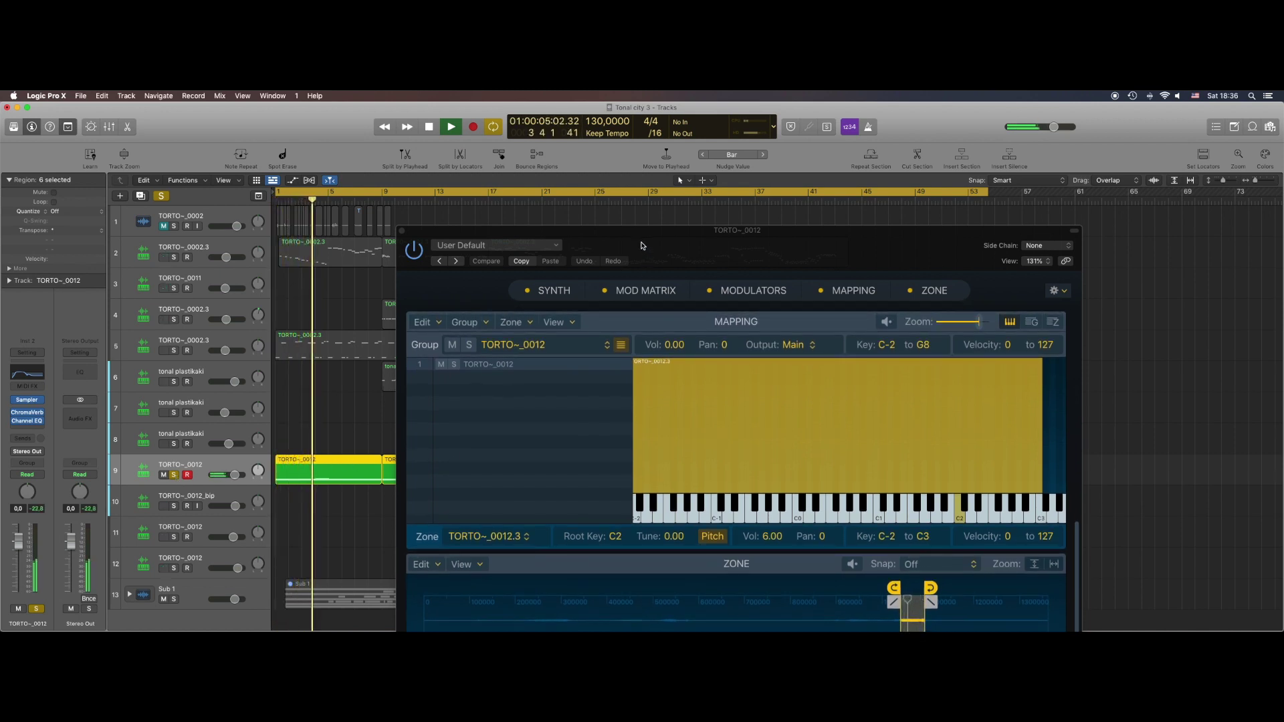
pyautogui.moveTo(709, 230); pyautogui.dragTo(643, 149)
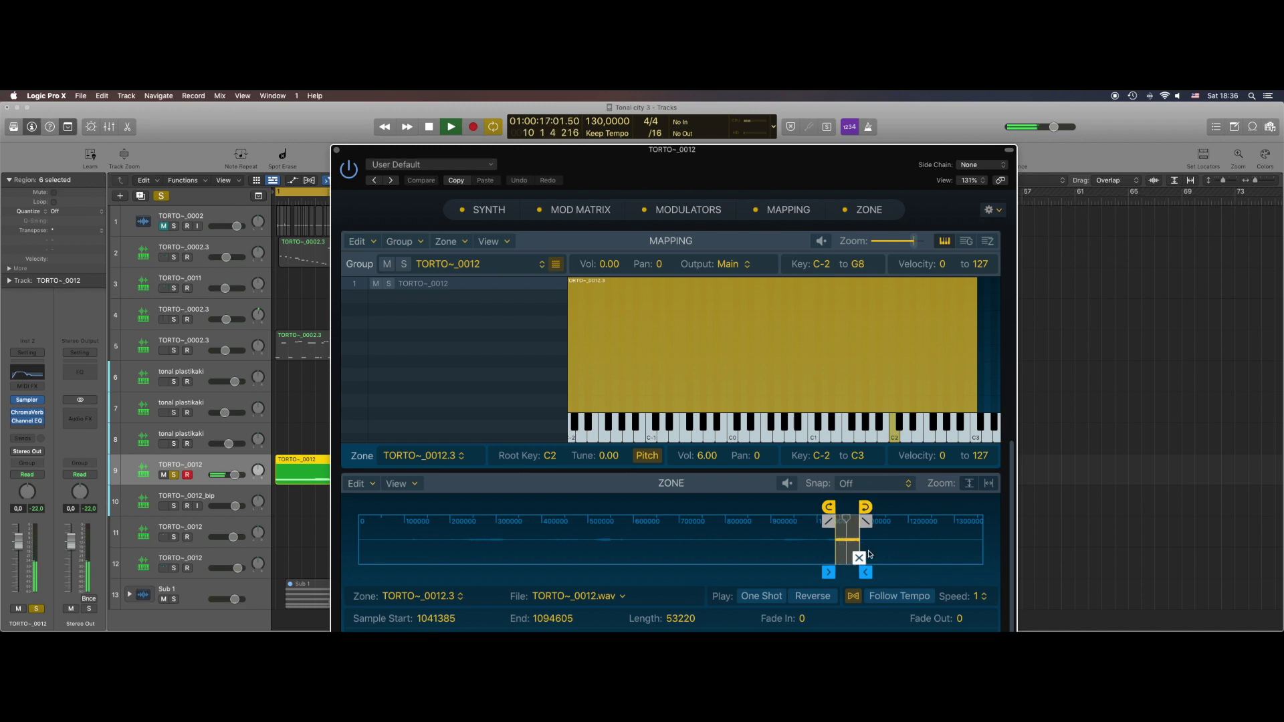
pyautogui.click(337, 151)
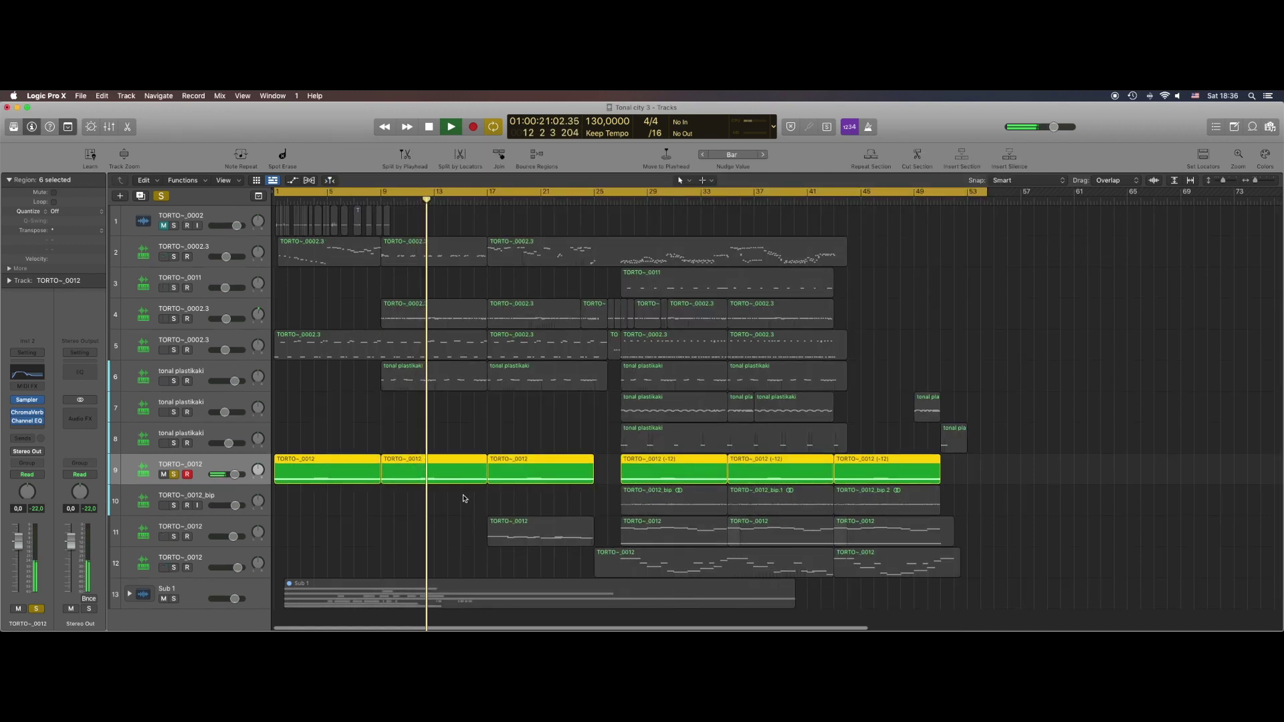
# Step: Select only the track 9 region that starts at bar 9 and stop playback
pyautogui.click(440, 493)
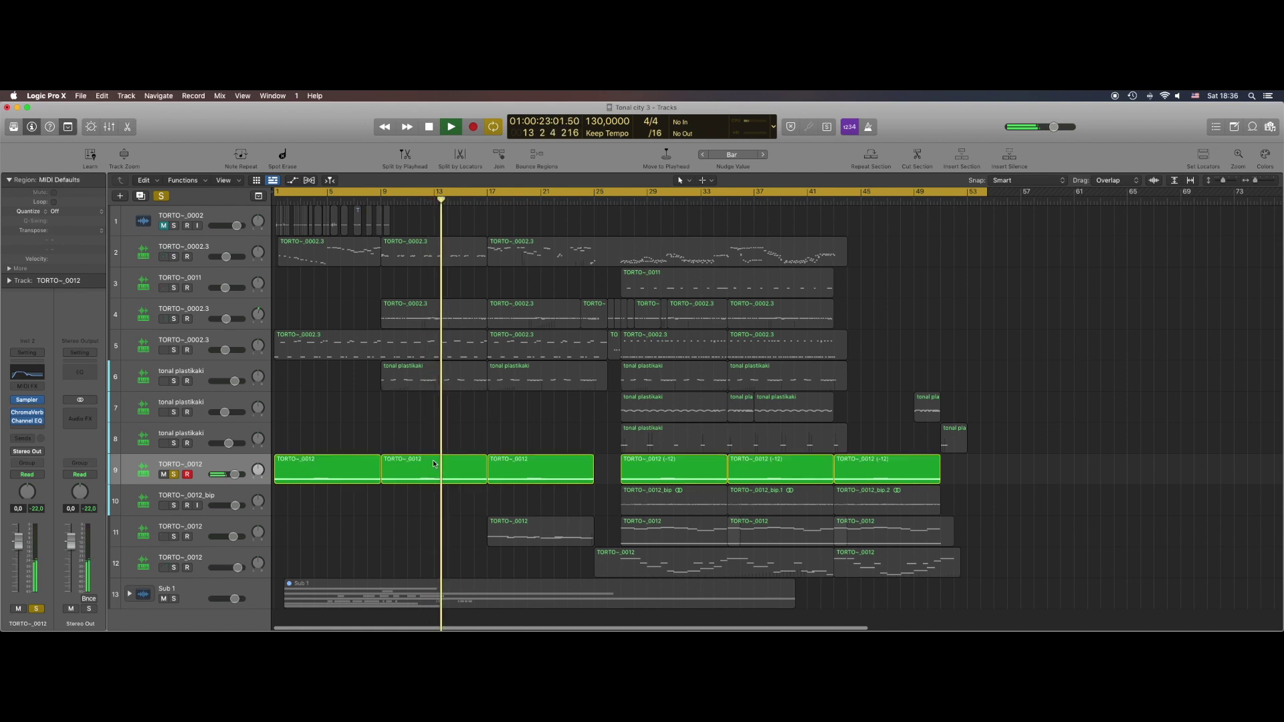
pyautogui.click(434, 464)
pyautogui.scroll(-1, 434, 463)
pyautogui.press('space')
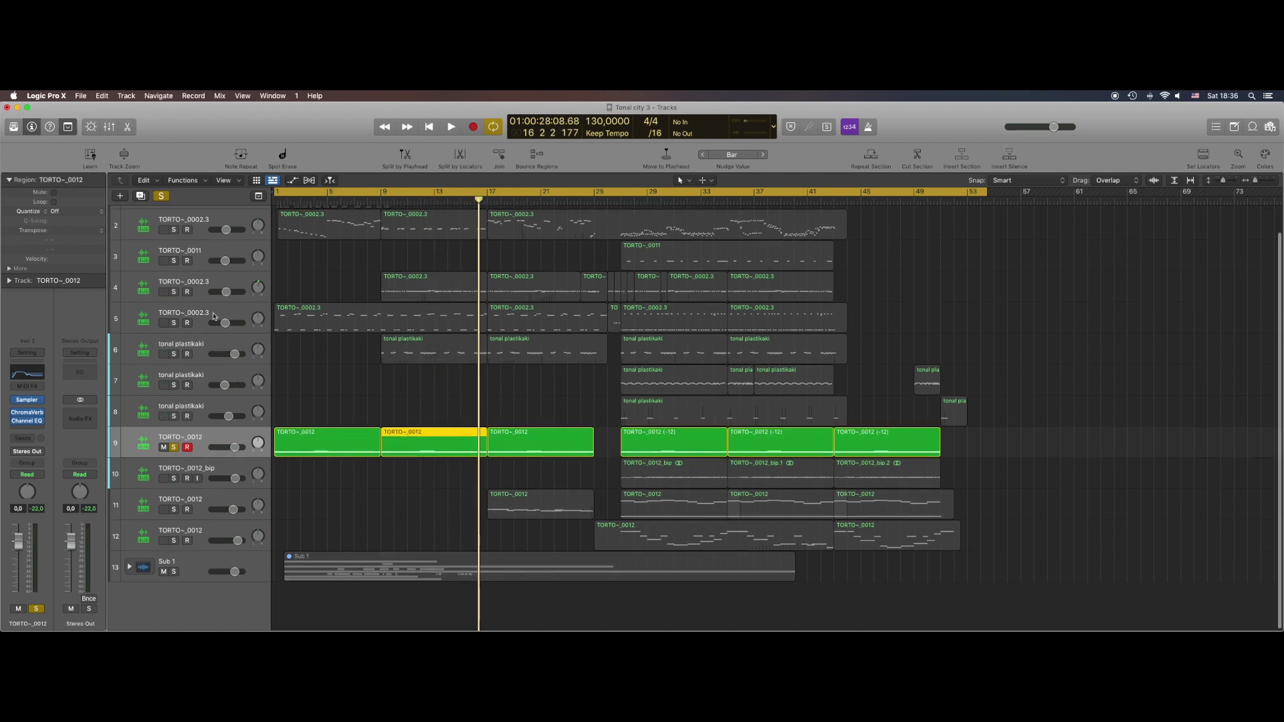
# Step: Solo track 11 alongside track 9 and play the two TORTO~_0012 parts together
pyautogui.click(196, 499)
pyautogui.hscroll(1, 522, 247)
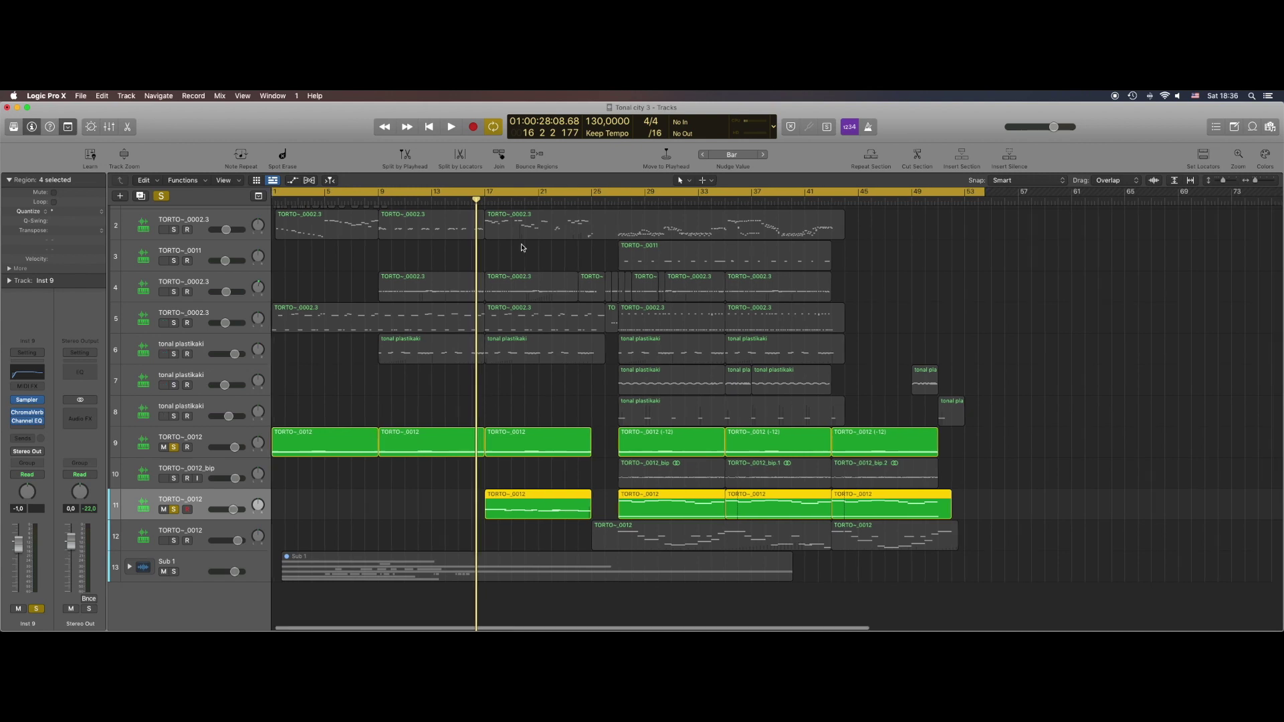
pyautogui.press('space')
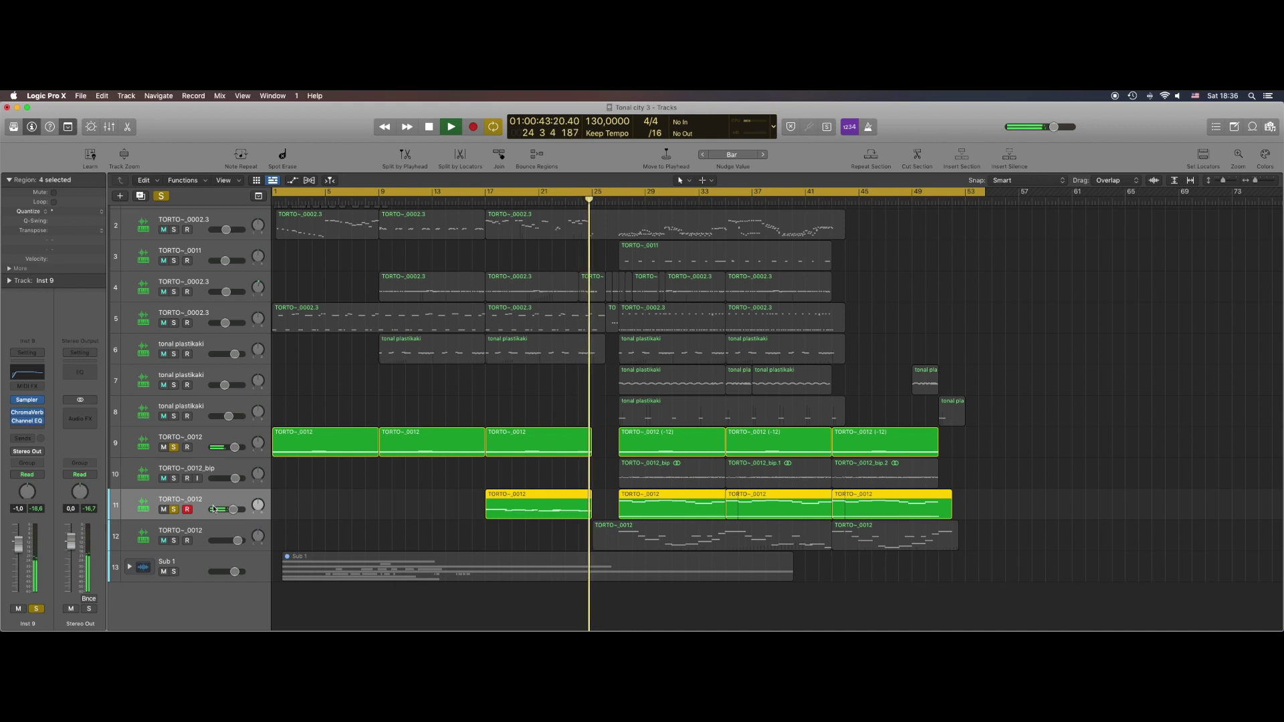
pyautogui.press('space')
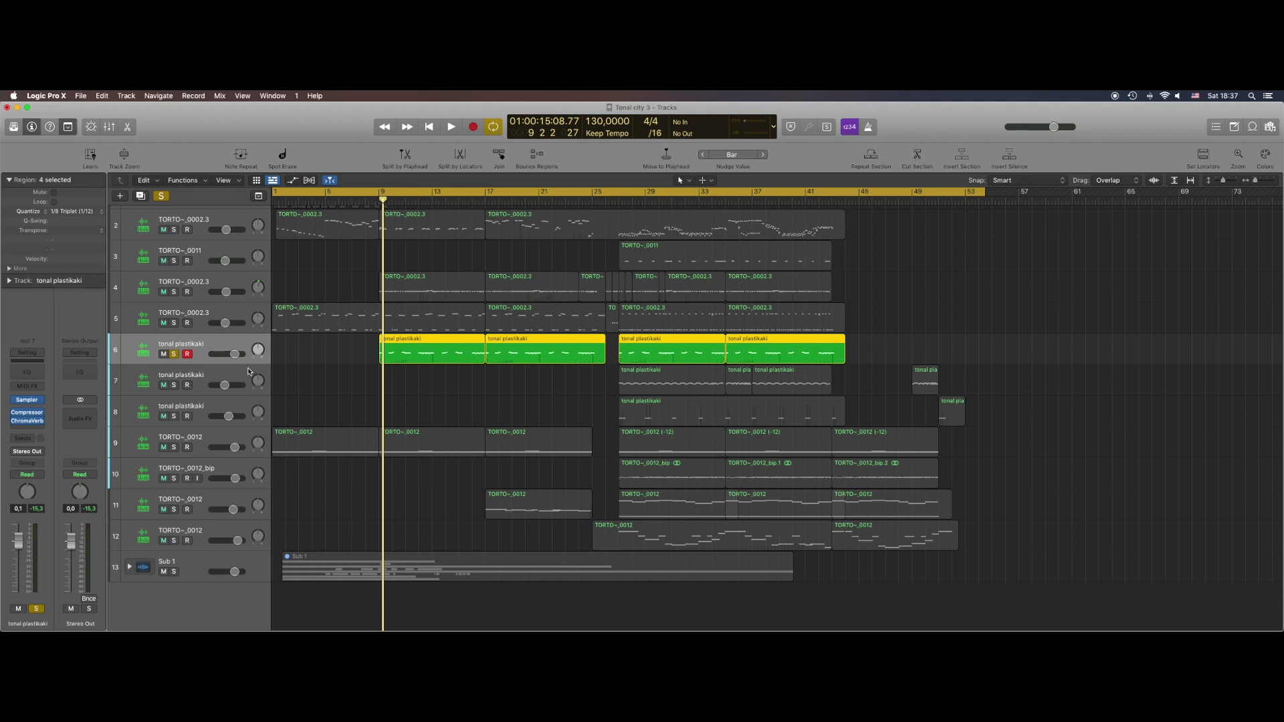
# Step: Open the Sampler on track 6, tonal plastikaki, and audition its sample on the C2 key
pyautogui.click(31, 404)
pyautogui.moveTo(604, 229); pyautogui.dragTo(510, 107)
pyautogui.click(706, 582)
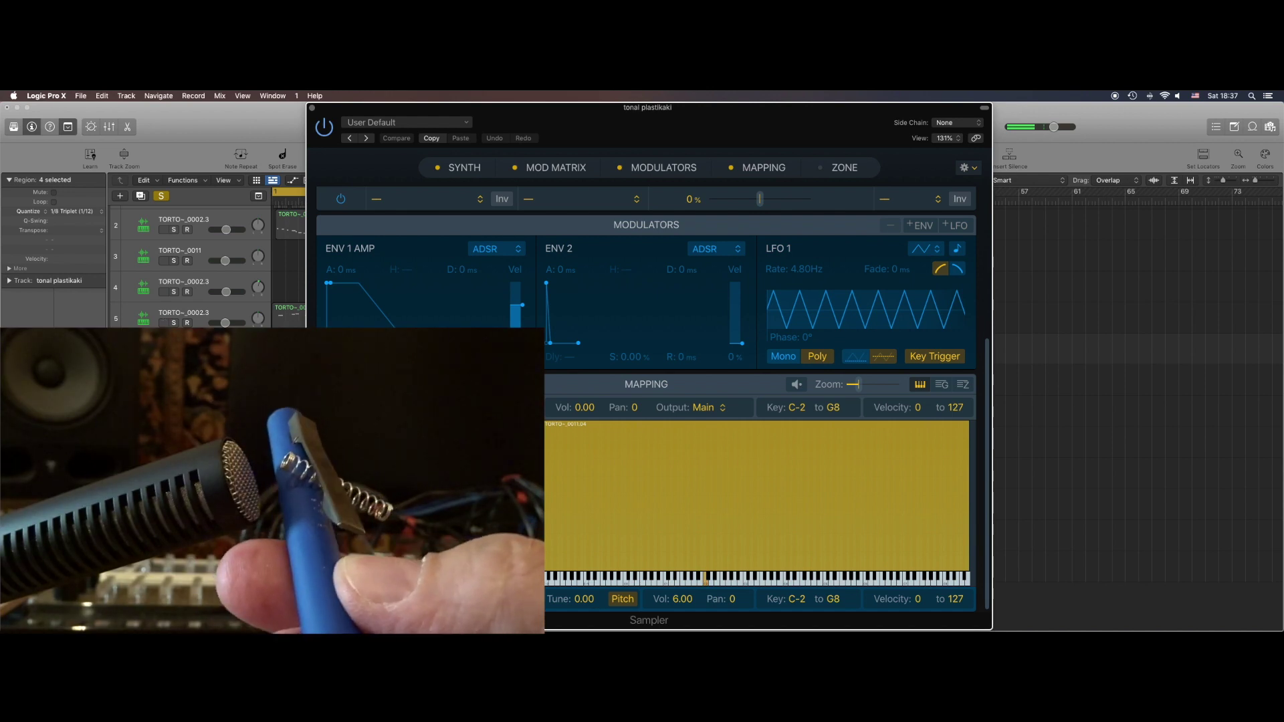
# Step: Reactivate the Compressor and ChromaVerb on track 6 and close its Sampler window
pyautogui.moveTo(13, 416)
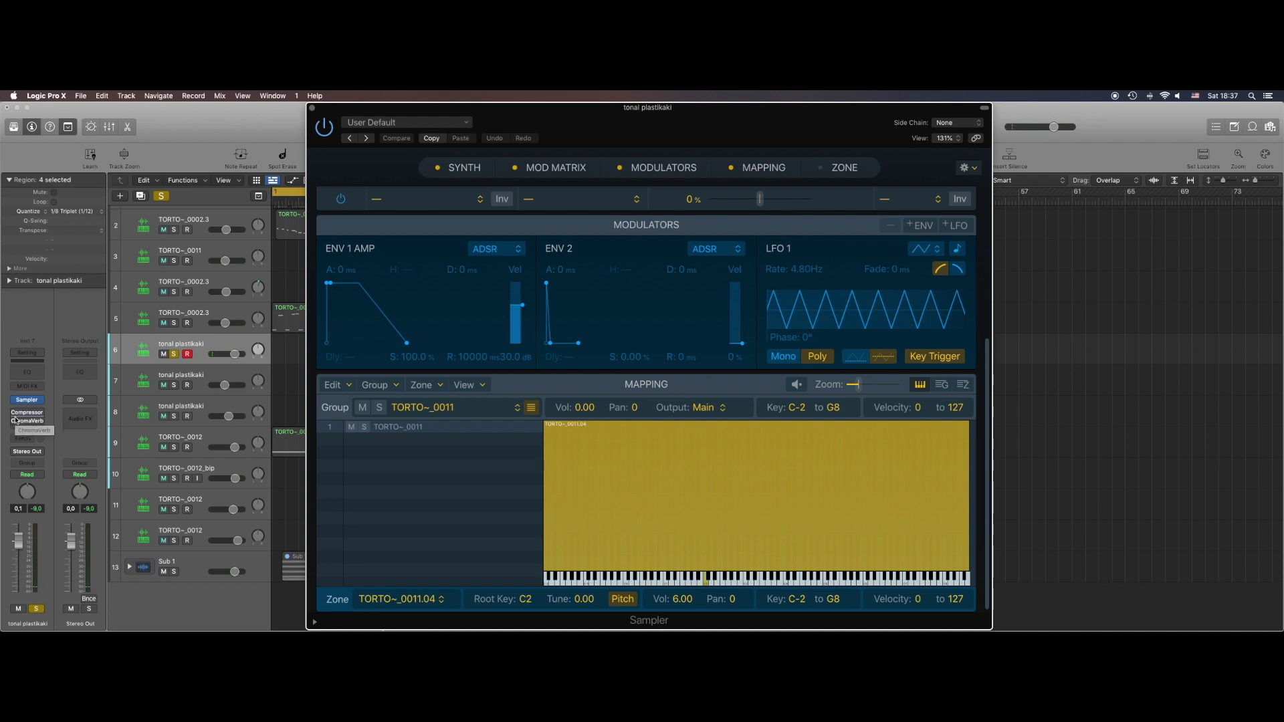
pyautogui.click(15, 413)
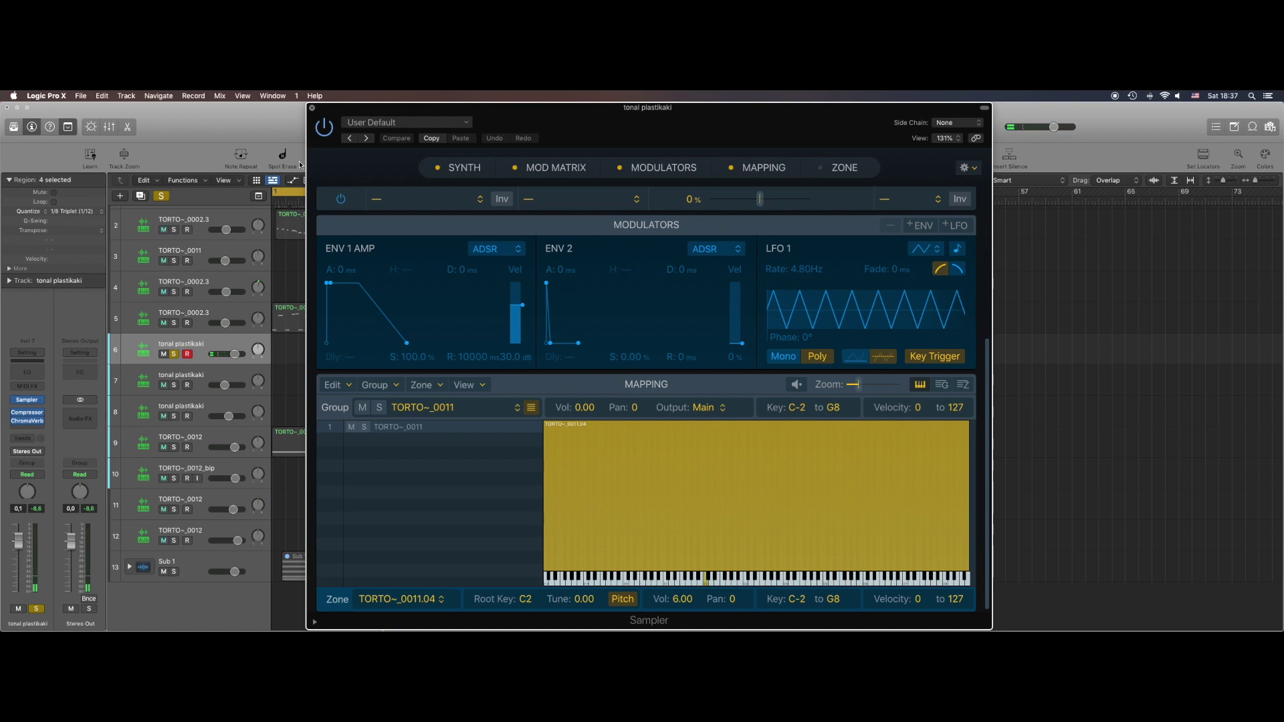
pyautogui.press('super+w')
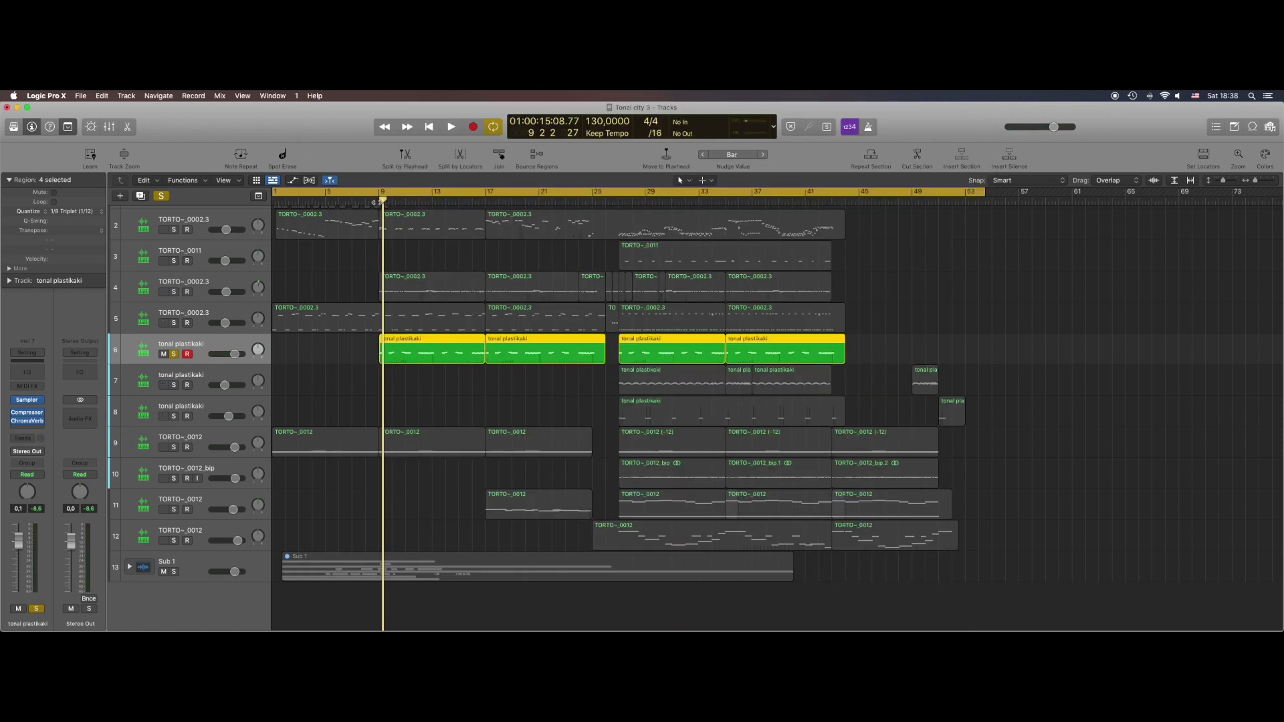
# Step: Play the soloed track 6 from bar 9 and solo track 9 along with it
pyautogui.press('space')
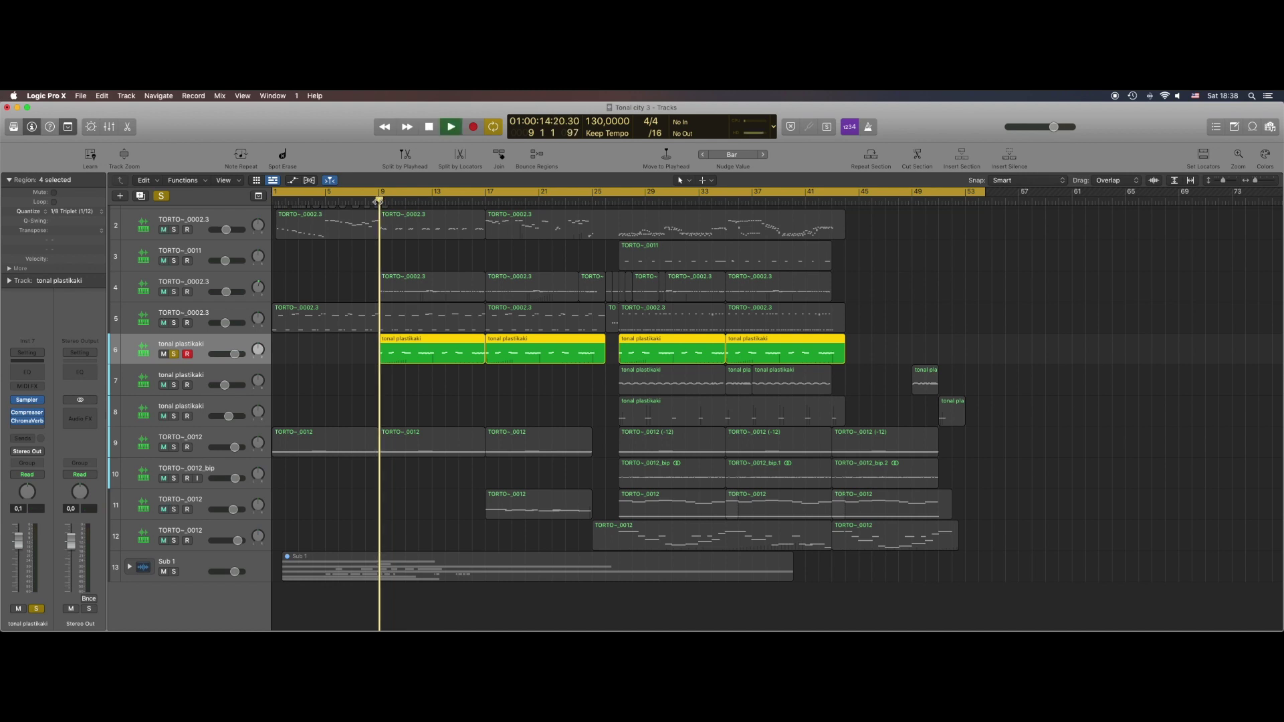
pyautogui.hscroll(1, 270, 433)
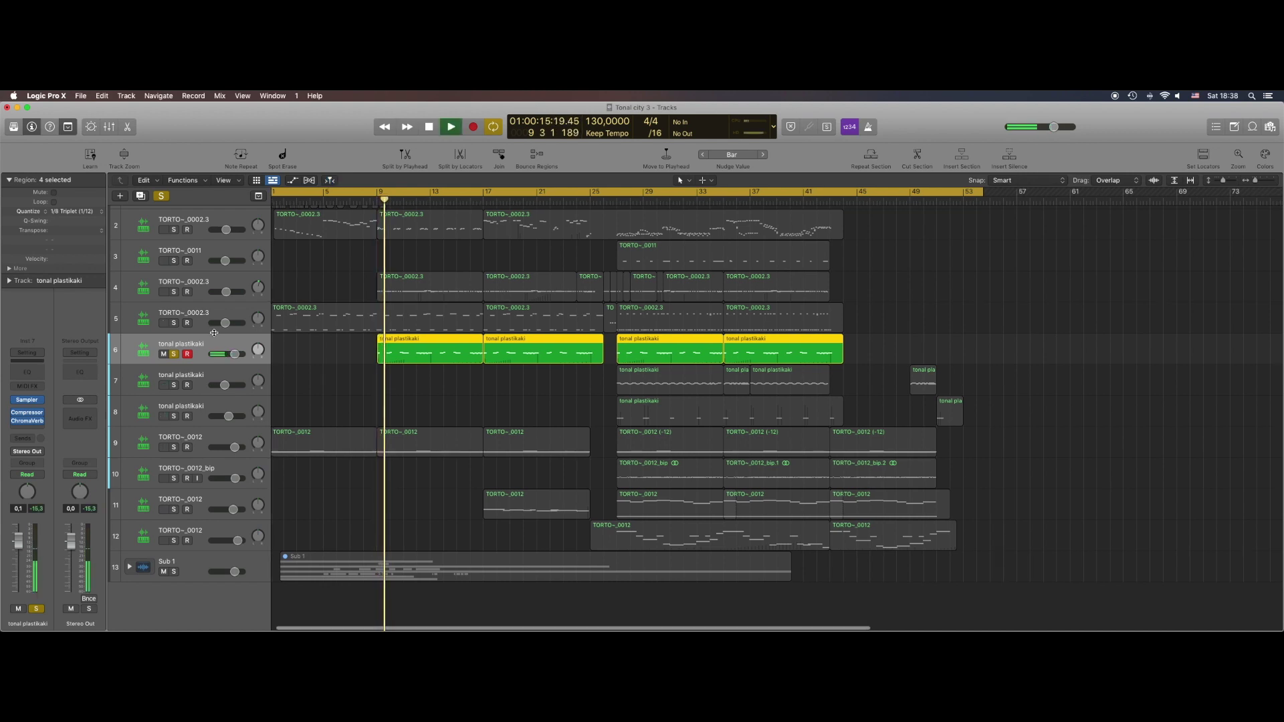
pyautogui.click(175, 447)
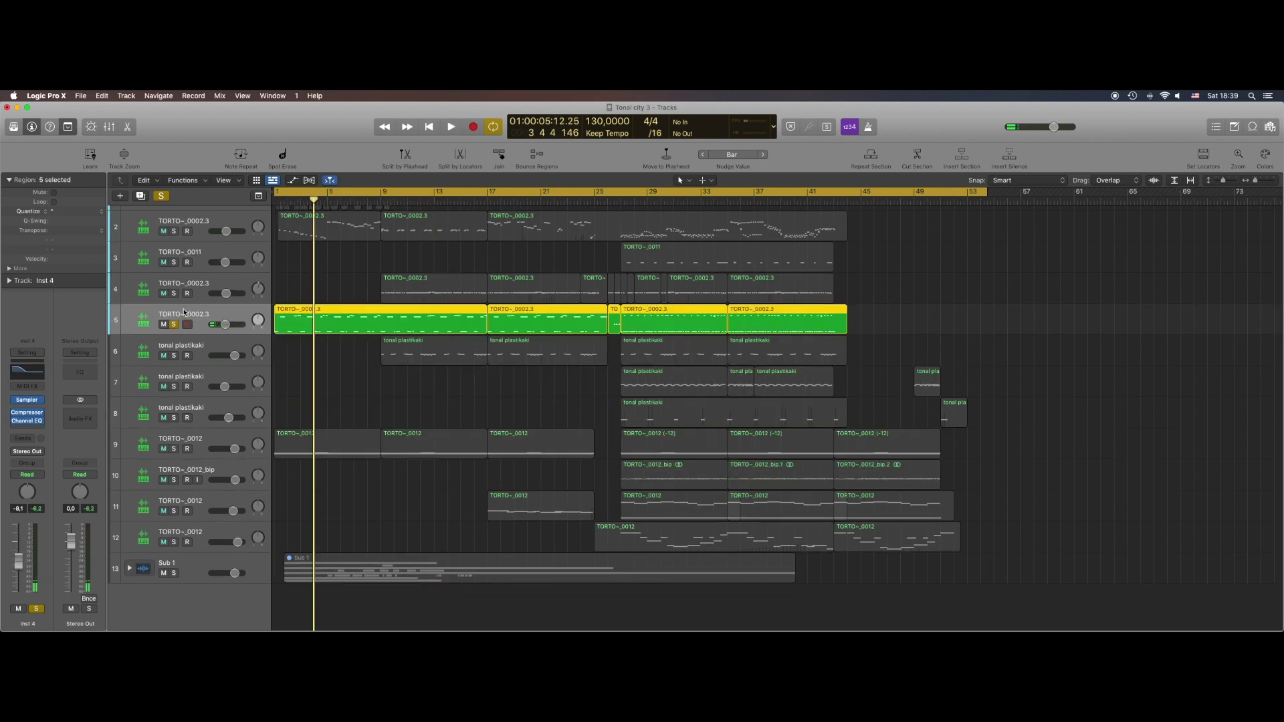
# Step: Open the Piano Roll and Sampler for track 5 and set the E2 zone's tune to -10.40
pyautogui.press('p')
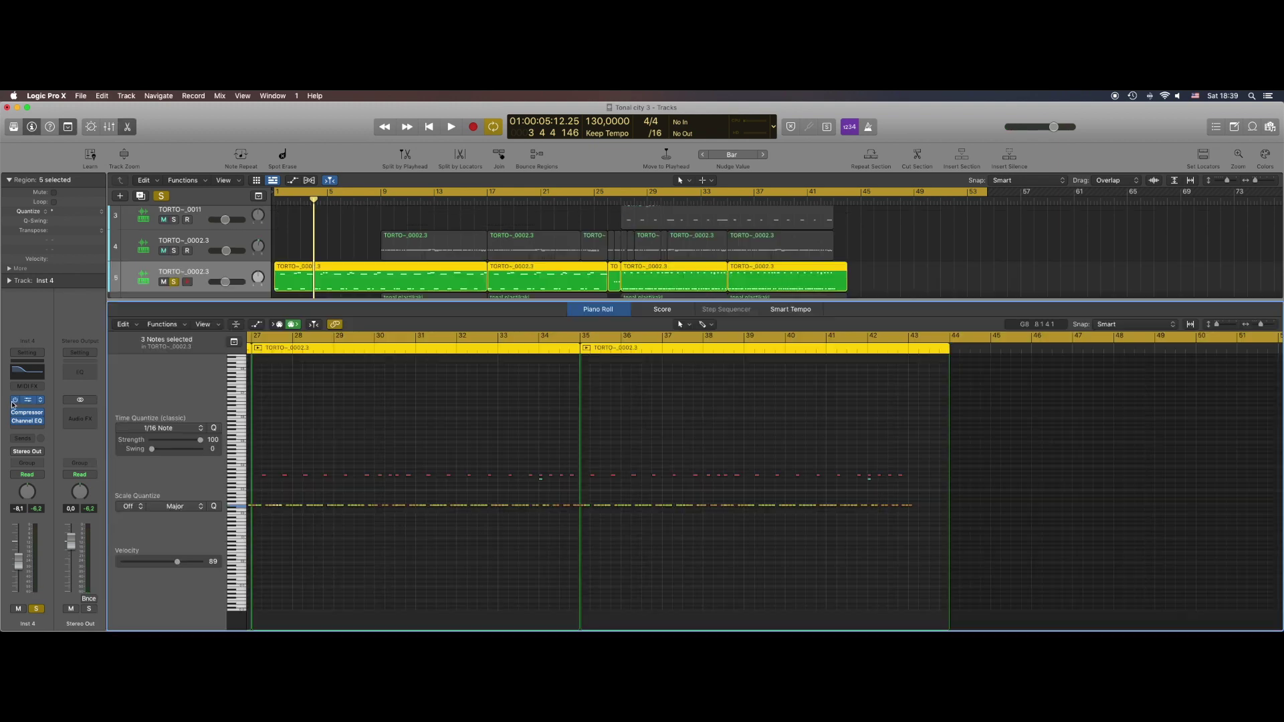
pyautogui.click(20, 400)
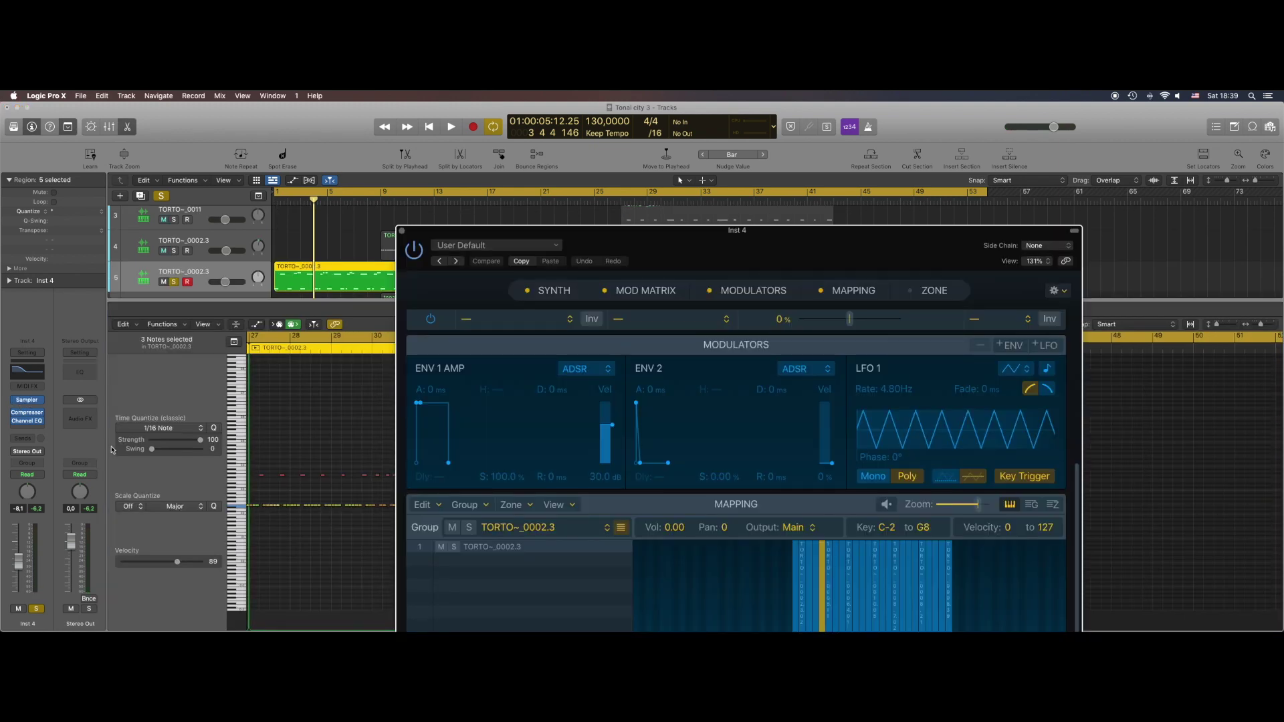
pyautogui.moveTo(768, 226); pyautogui.dragTo(749, 103)
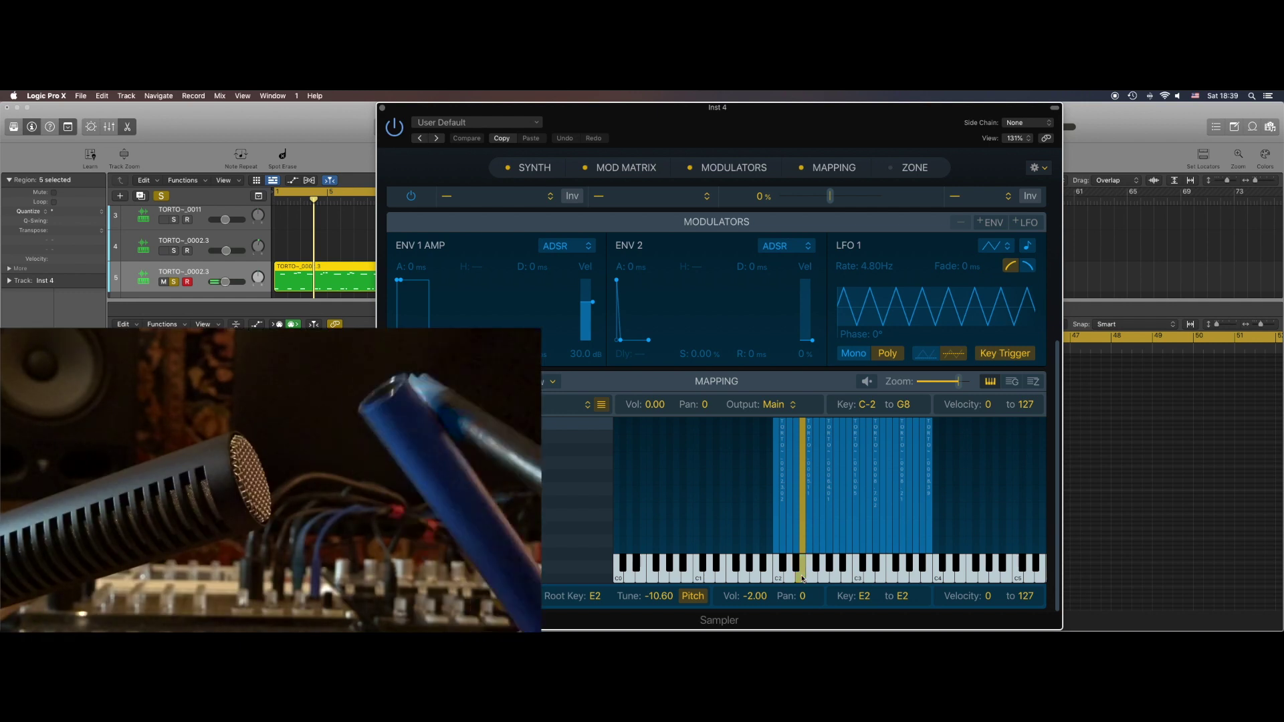
pyautogui.keyDown('alt'); pyautogui.click(654, 596); pyautogui.keyUp('alt')
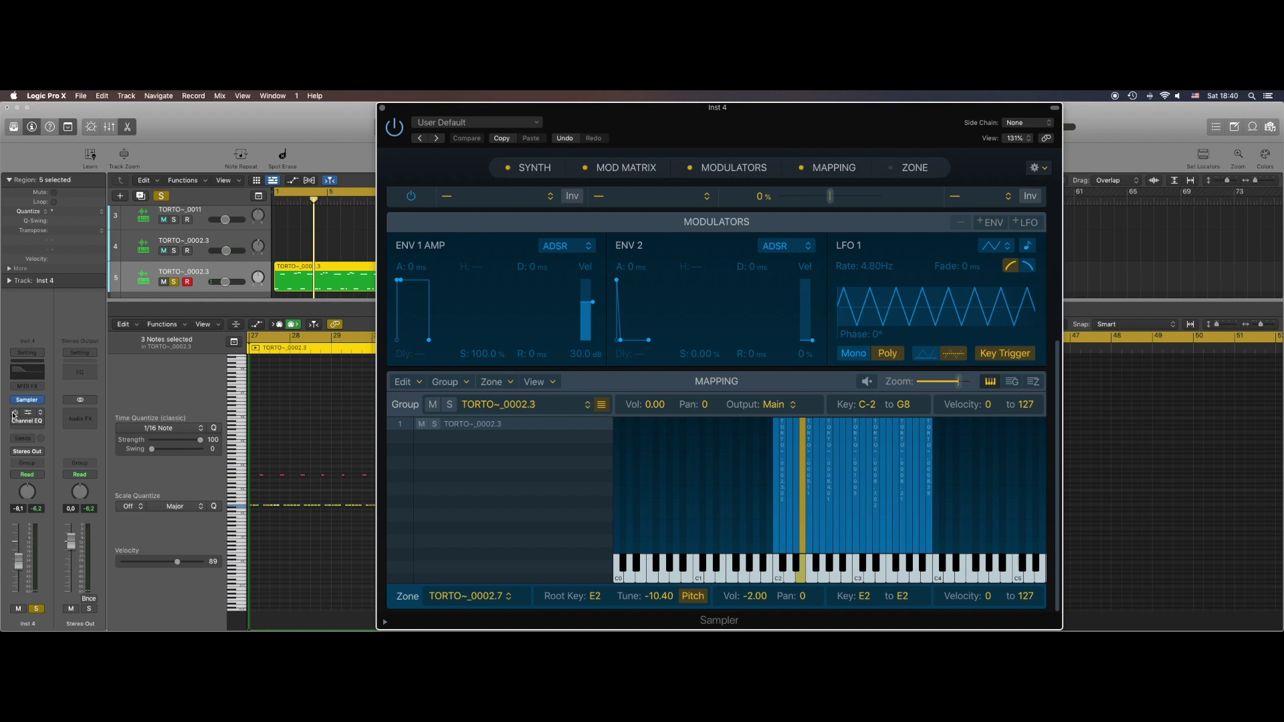
# Step: Reactivate the Compressor and Channel EQ on track 5 and audition the E2 key in the Sampler
pyautogui.click(14, 416)
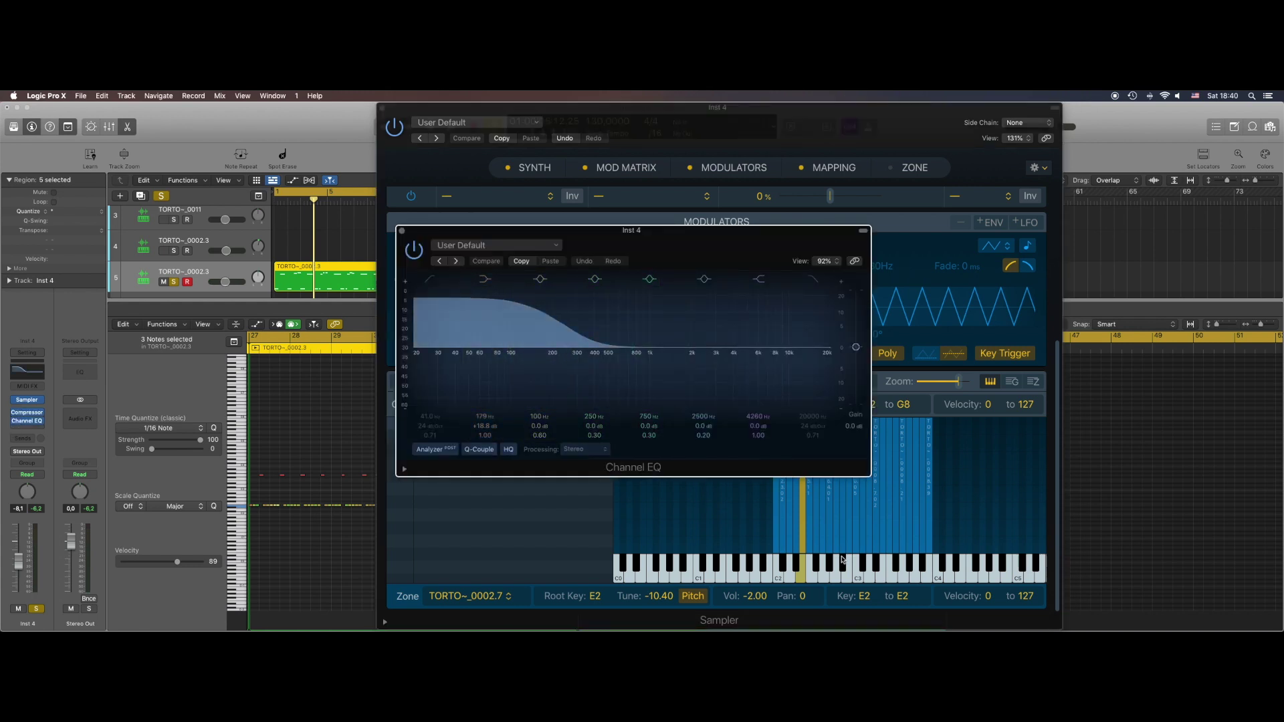
pyautogui.click(802, 578)
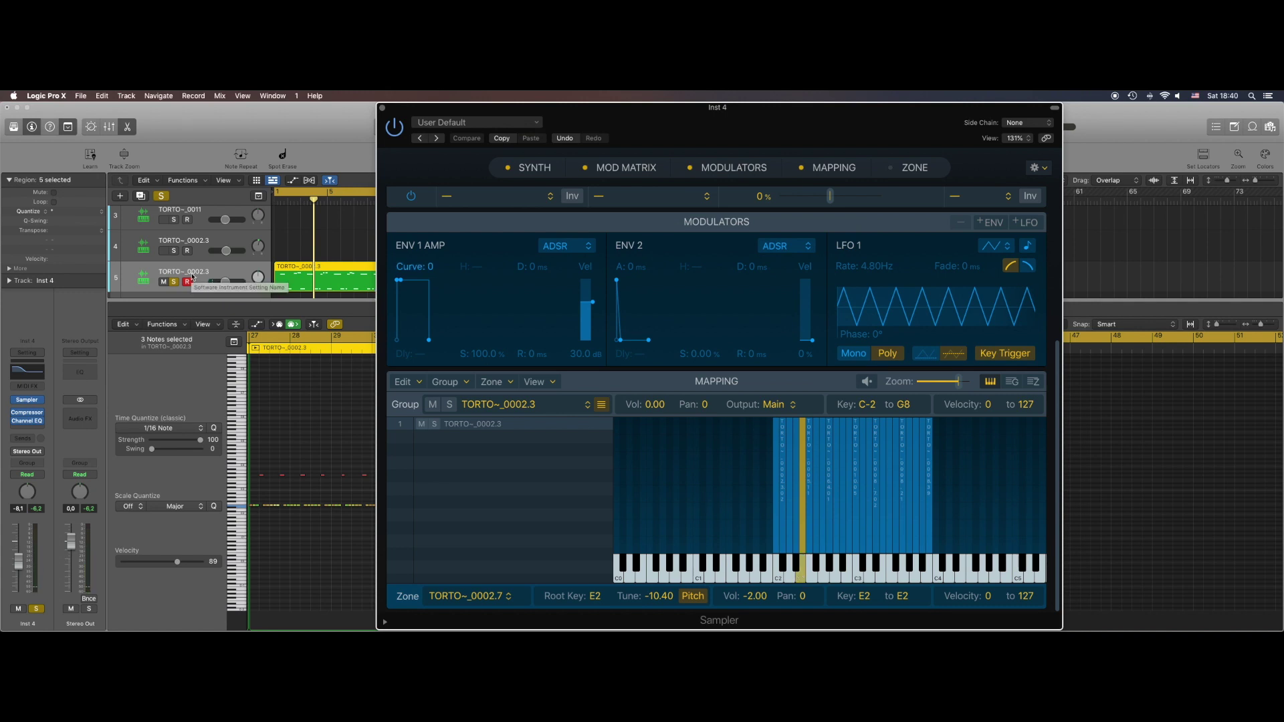
# Step: Play the soloed track 5 from the project start and clear solo from all tracks
pyautogui.press('Return')
pyautogui.press('space')
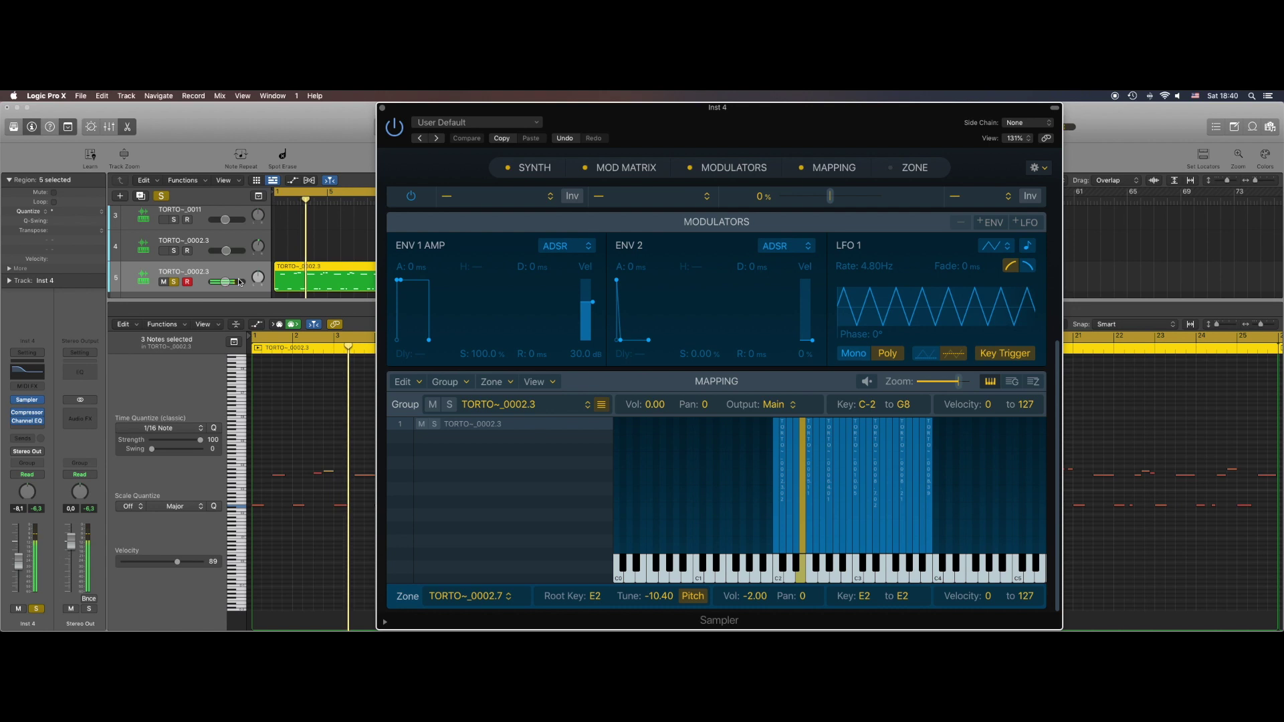
pyautogui.click(162, 196)
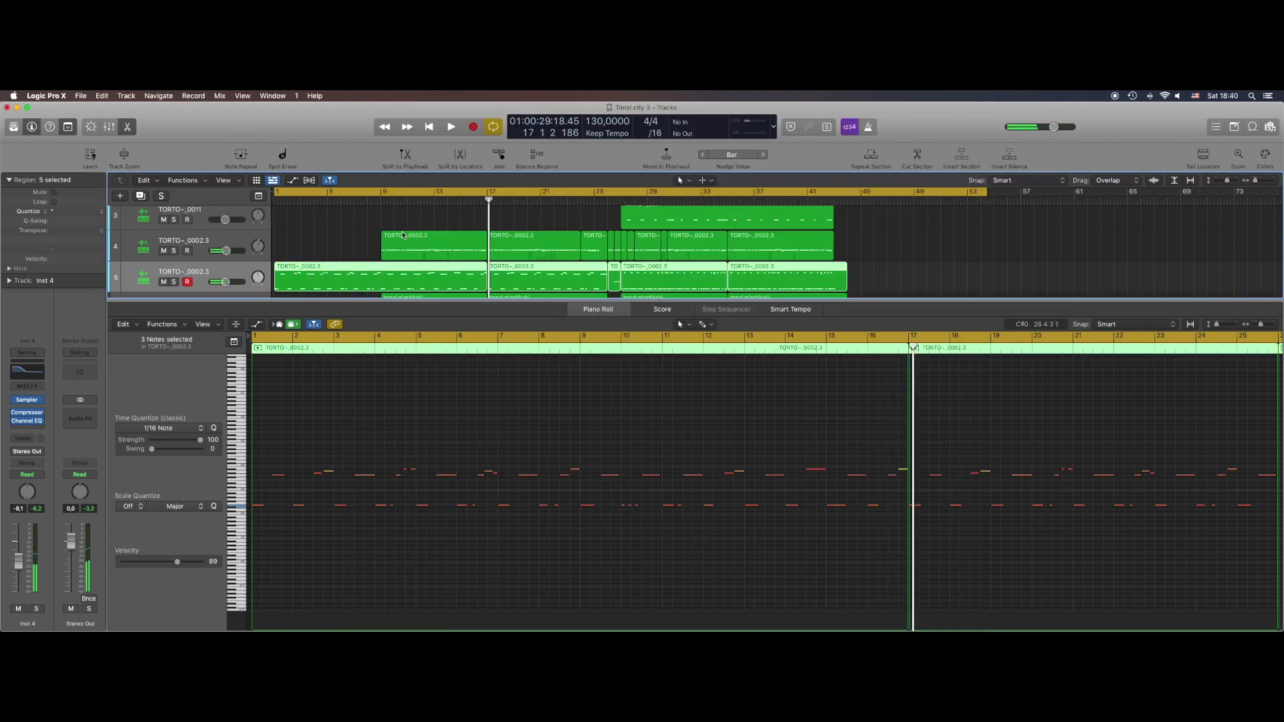